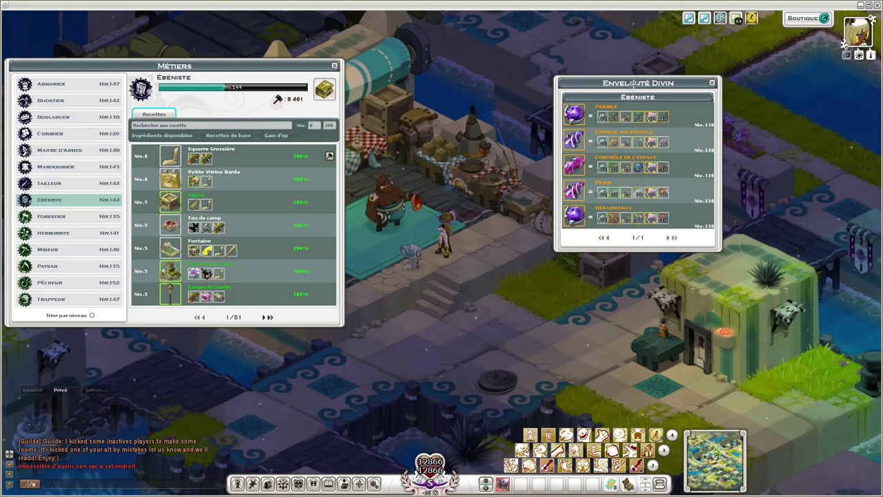
- Close the Enveloutté Divin recipe window and the Métiers window, and switch to the PK2 spreadsheet in Google Sheets
drag(587, 79, 595, 122)
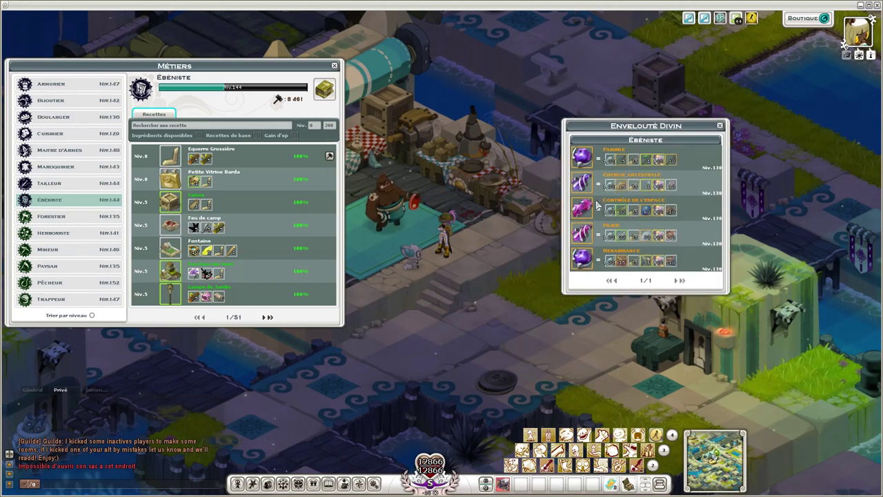
click(720, 125)
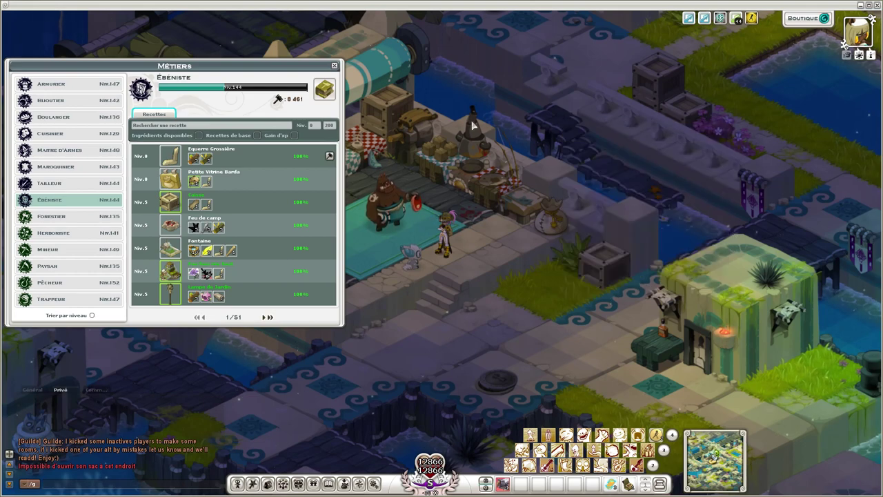
click(336, 65)
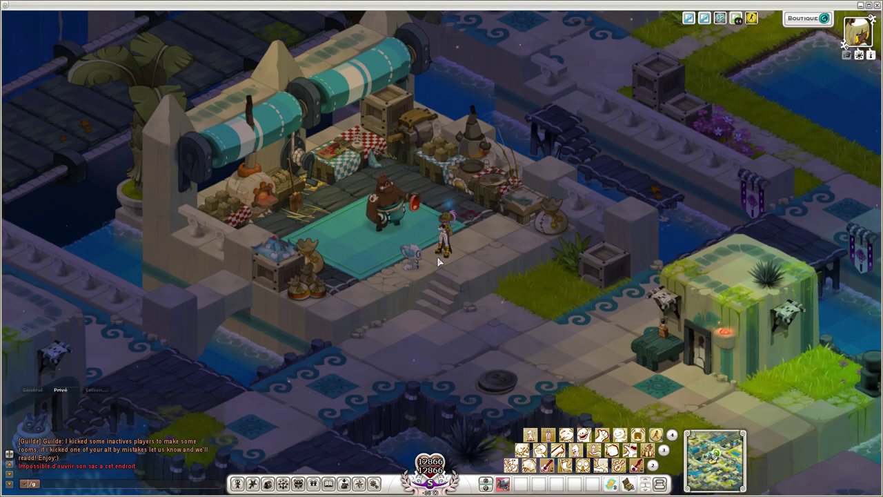
key(alt+Tab)
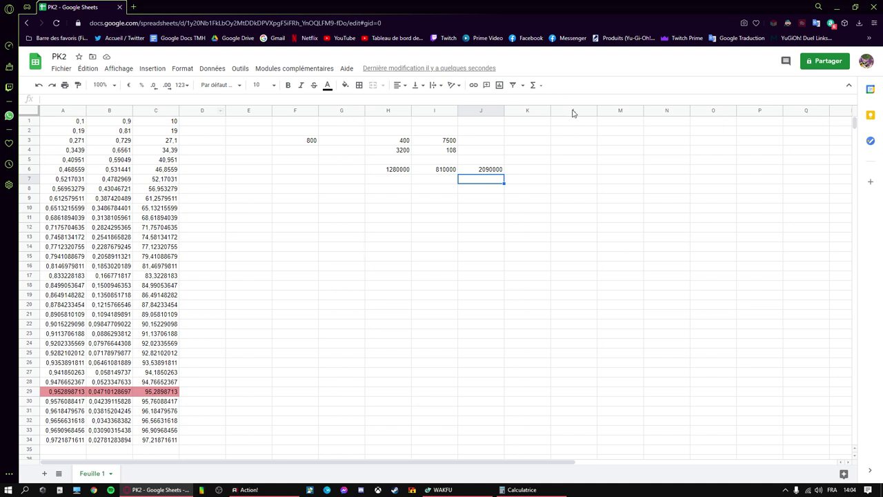
- Examine the table in A1:C34 and the values and formulas in its first three rows
mouse_move(45, 121)
mouse_down()
mouse_move(128, 197)
mouse_move(169, 440)
mouse_up()
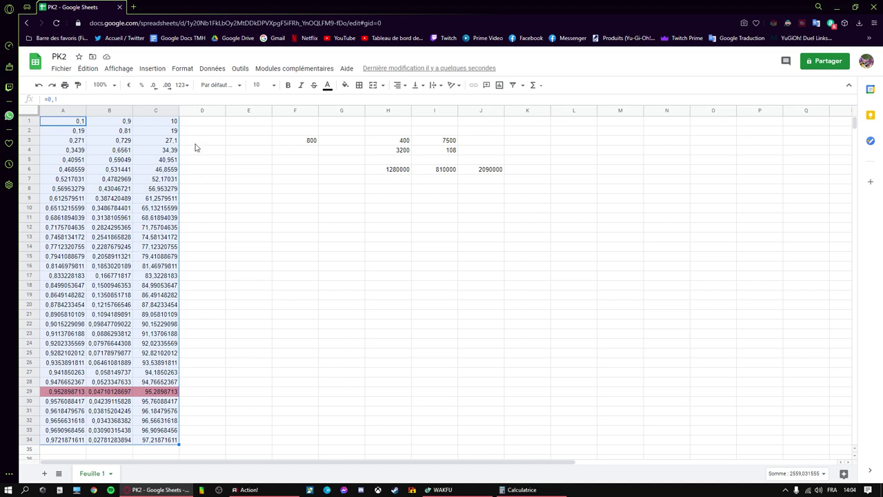
click(187, 122)
drag(50, 125, 157, 444)
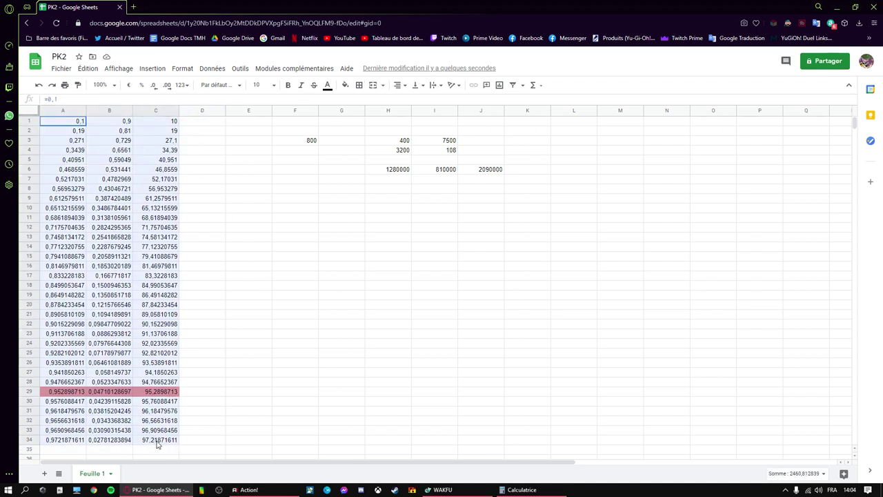
click(193, 124)
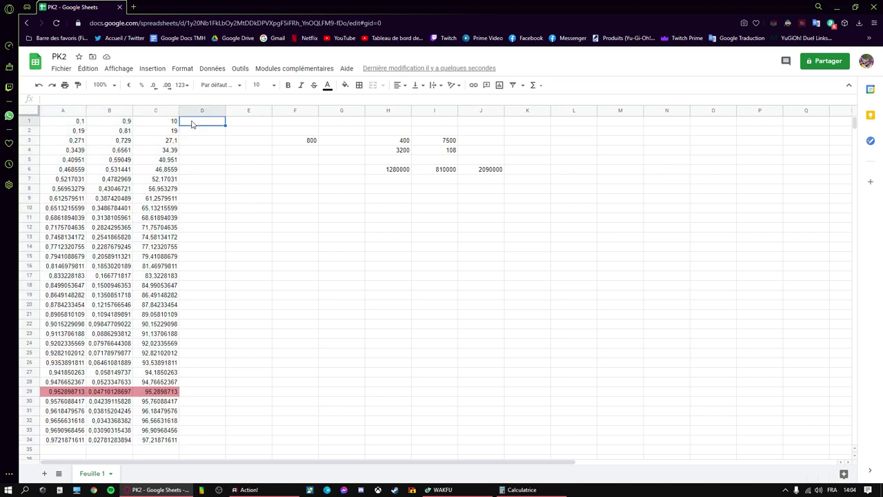
click(194, 135)
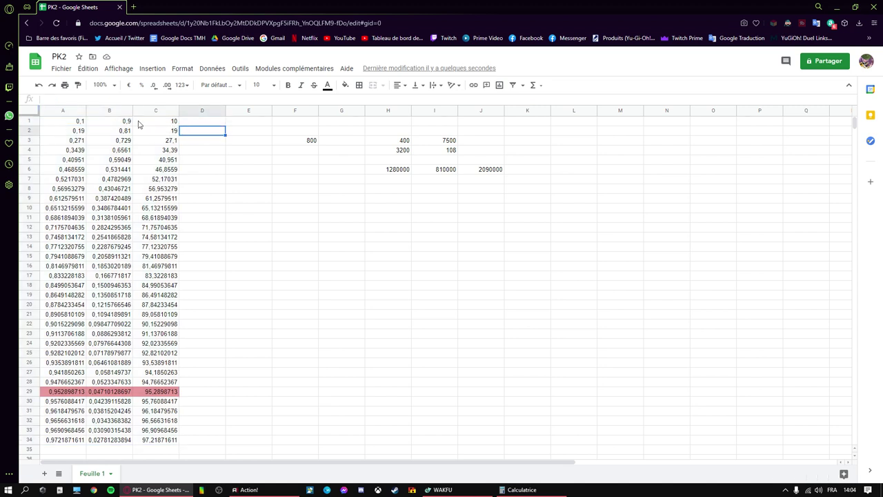
click(138, 124)
click(158, 136)
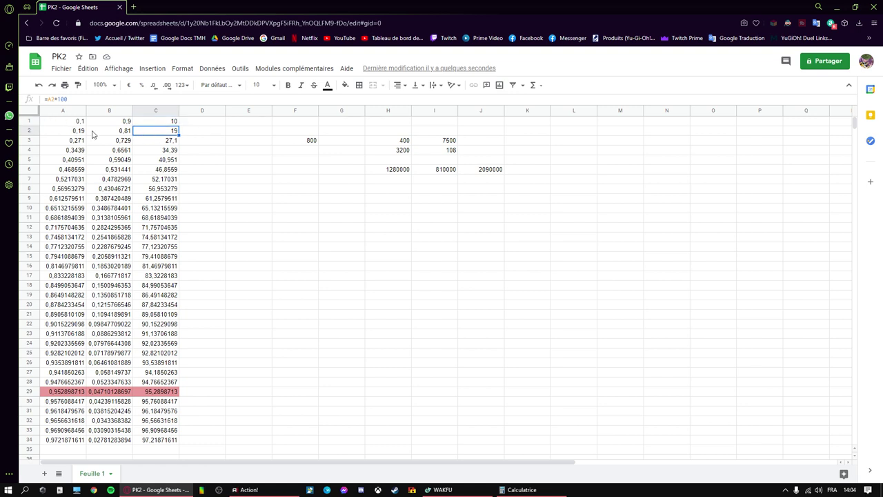
click(155, 142)
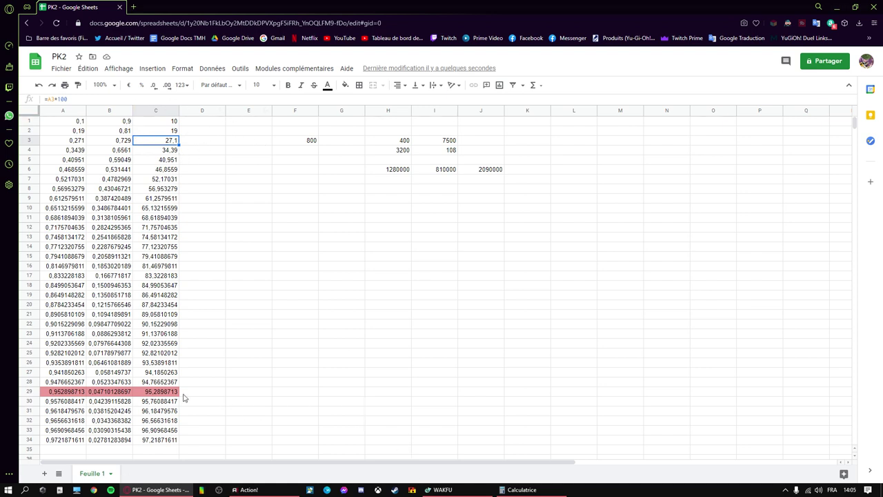
- Examine the highlighted row 29 and the formulas in cells A30 and C29
click(116, 398)
click(50, 402)
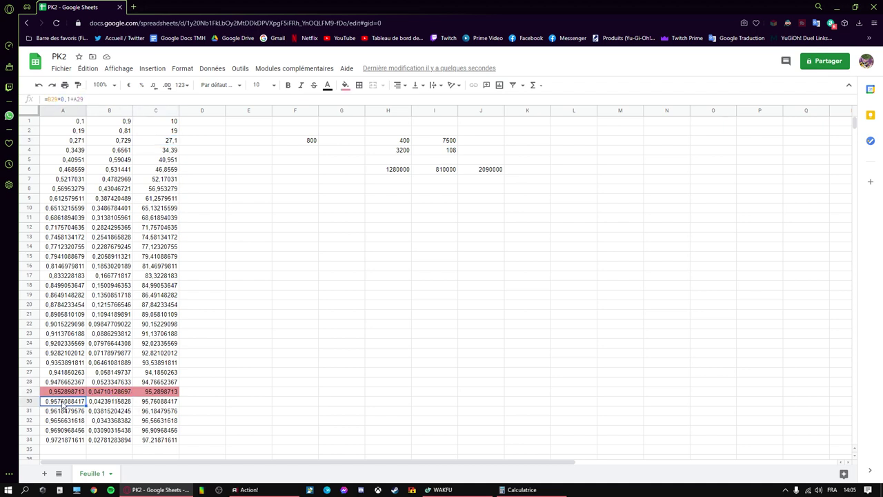
click(138, 394)
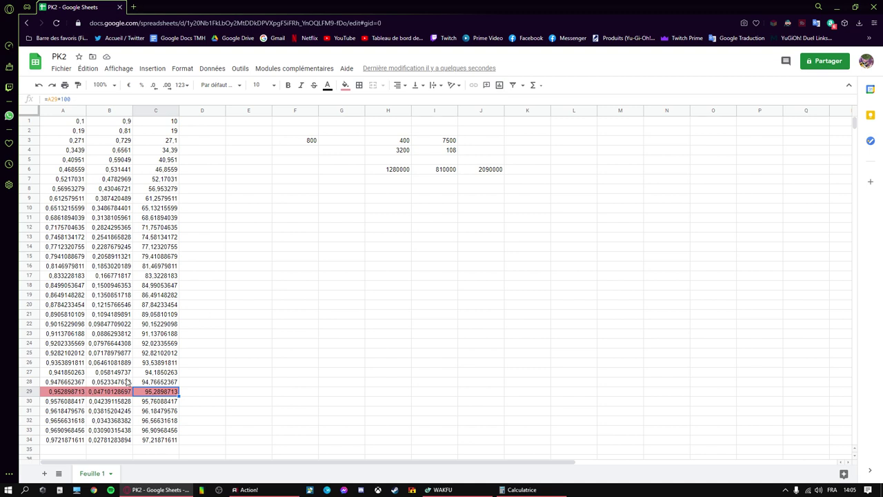
click(28, 392)
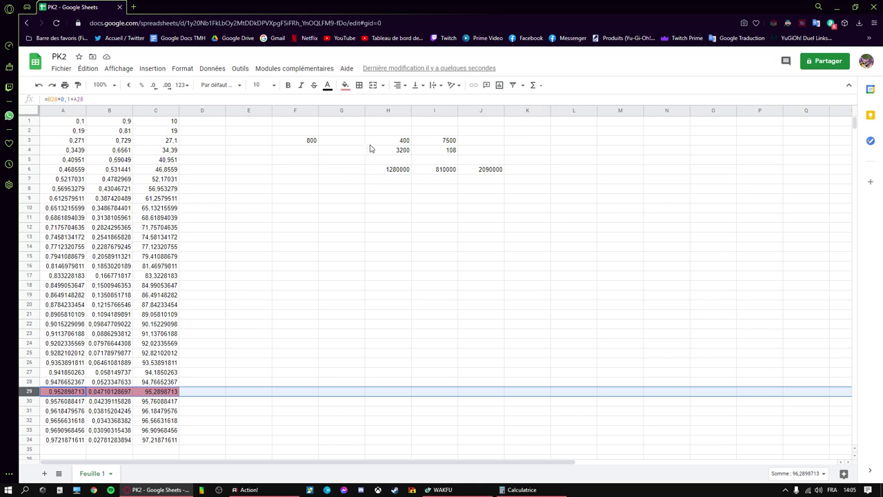
- Check the value in F3 by dividing 3600 by 4,5 in Calculator, and close the calculator
click(297, 142)
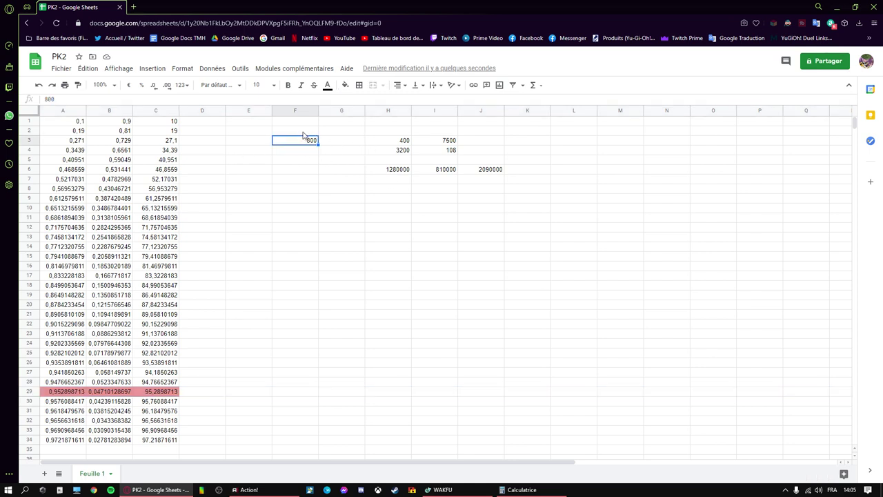
click(568, 492)
text(3600)
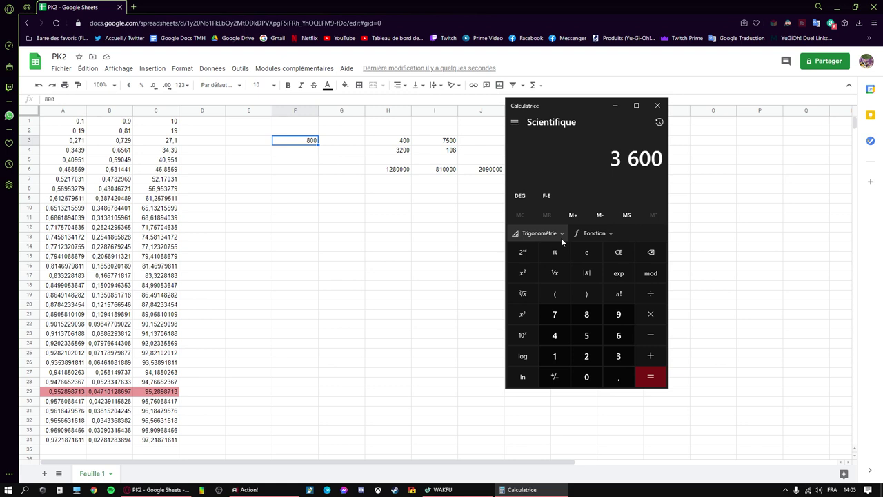
key(slash)
text(4,5)
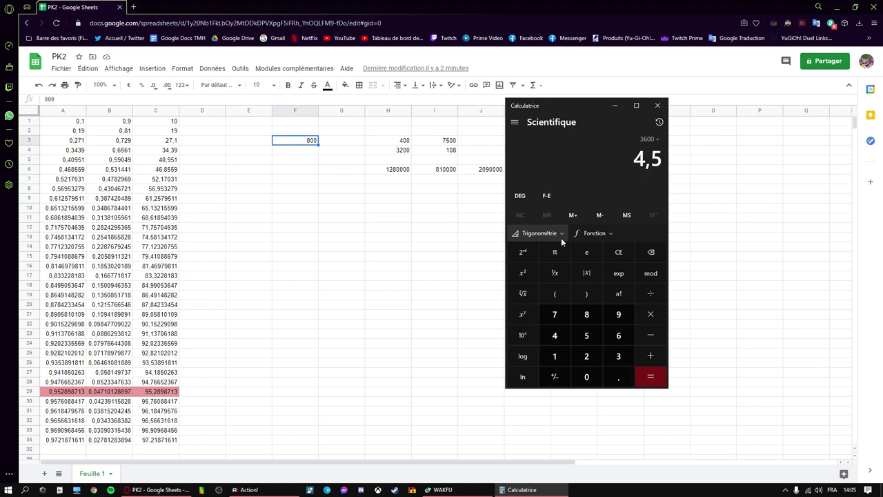
key(Return)
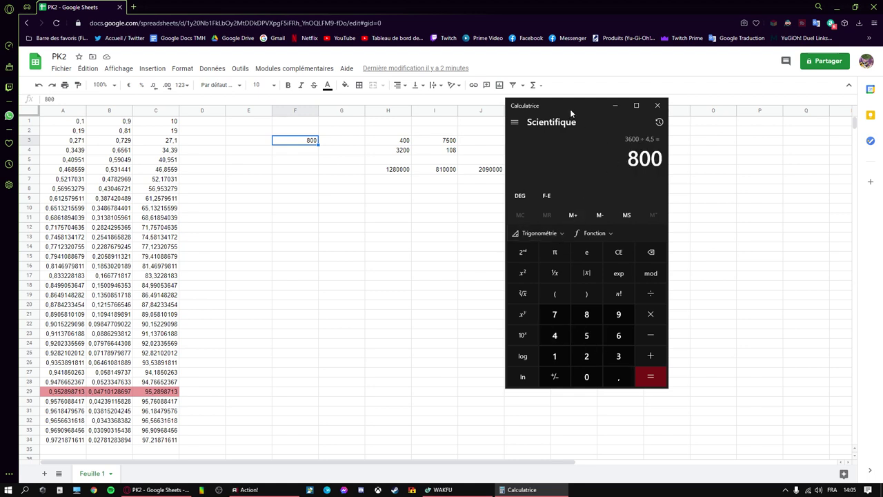
drag(569, 109, 133, 105)
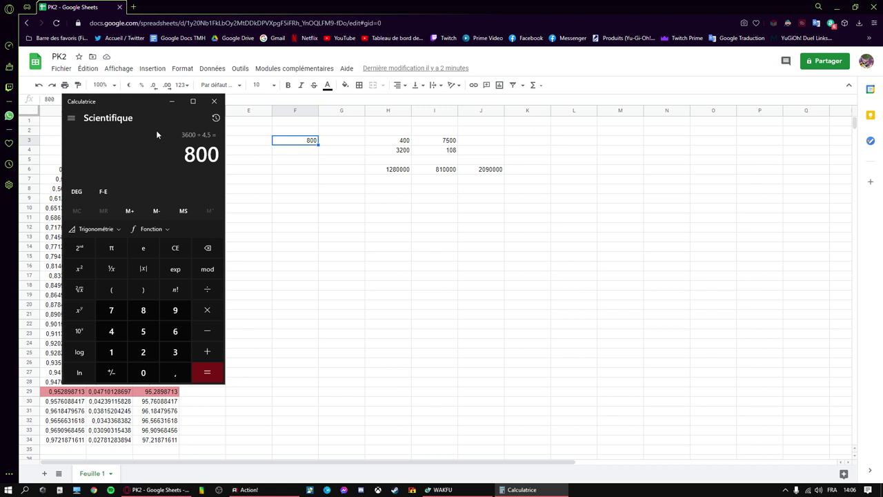
click(214, 102)
- Examine the input values in cells H3, I3 and H4
click(379, 140)
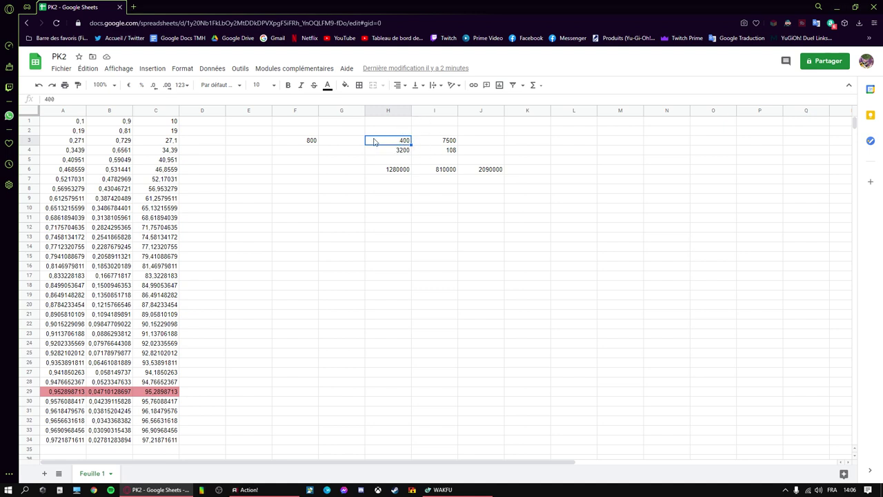
click(429, 142)
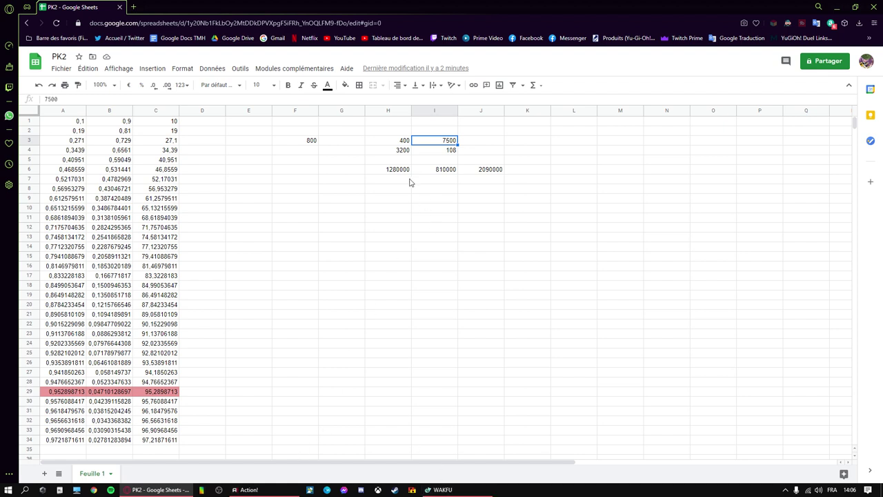
click(403, 154)
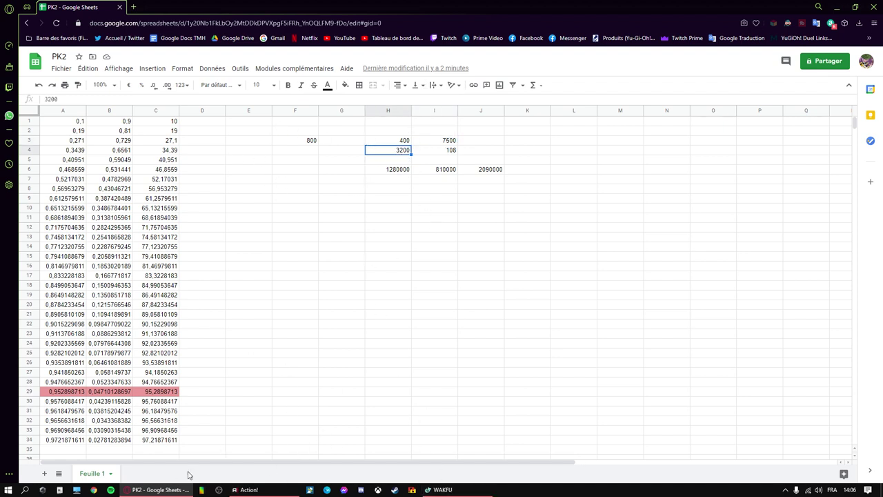
- Check the value in H4 by multiplying 800 by 4 in Calculator, and minimize the calculator
key(super)
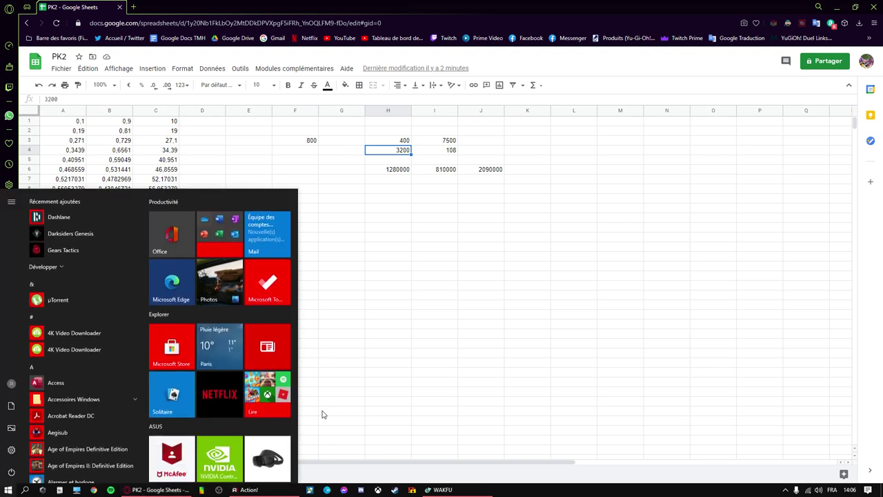
text(ca)
click(66, 243)
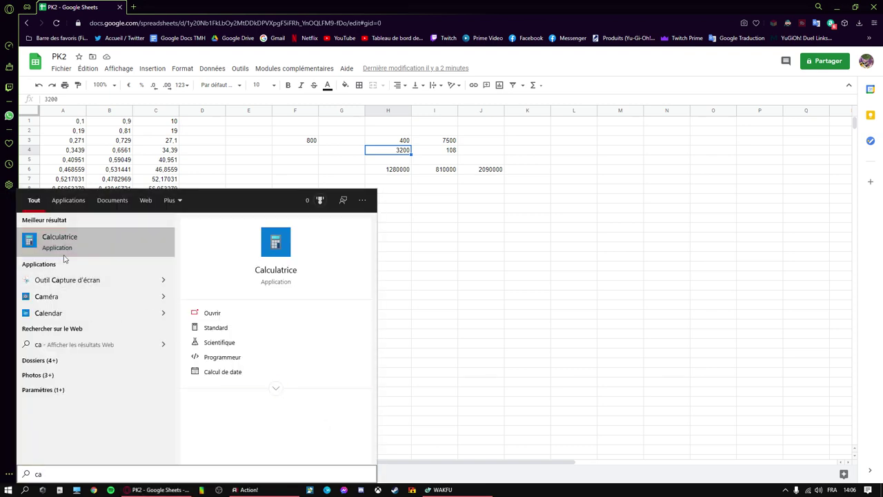
drag(133, 103, 548, 73)
text(800*)
text(4)
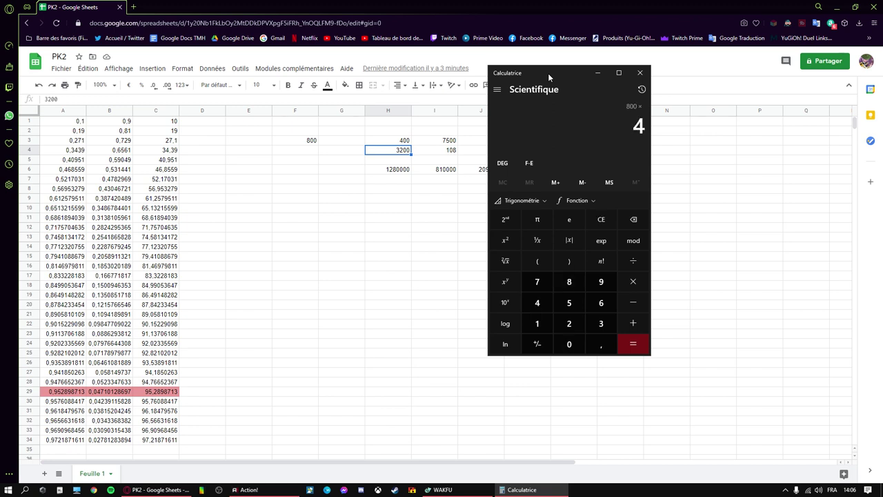
key(Return)
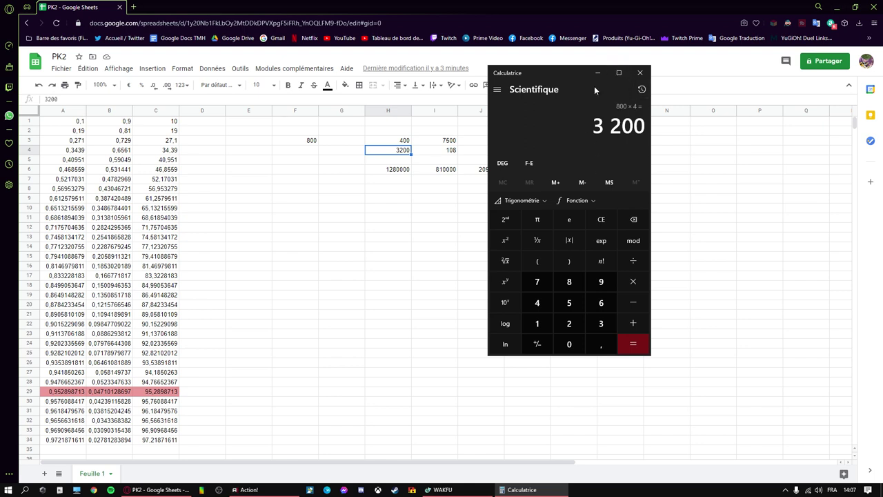
click(597, 73)
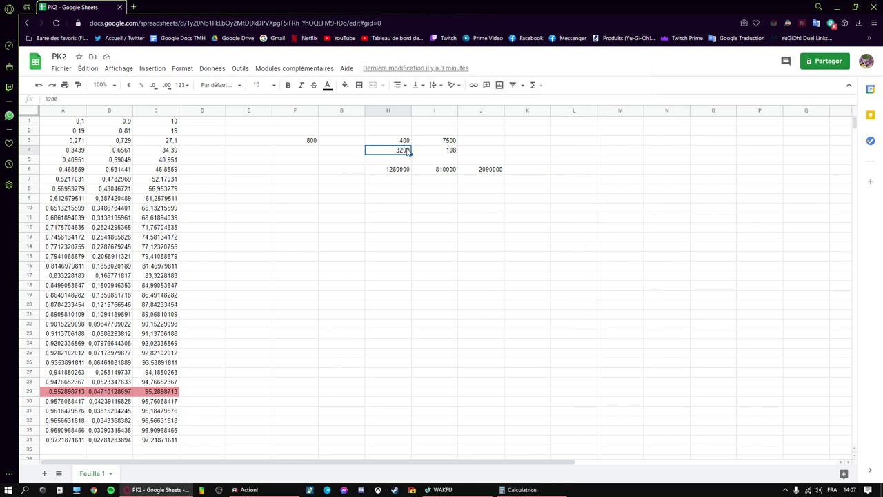
- Select cell I4 and divide 800 by 29 in Calculator
click(447, 156)
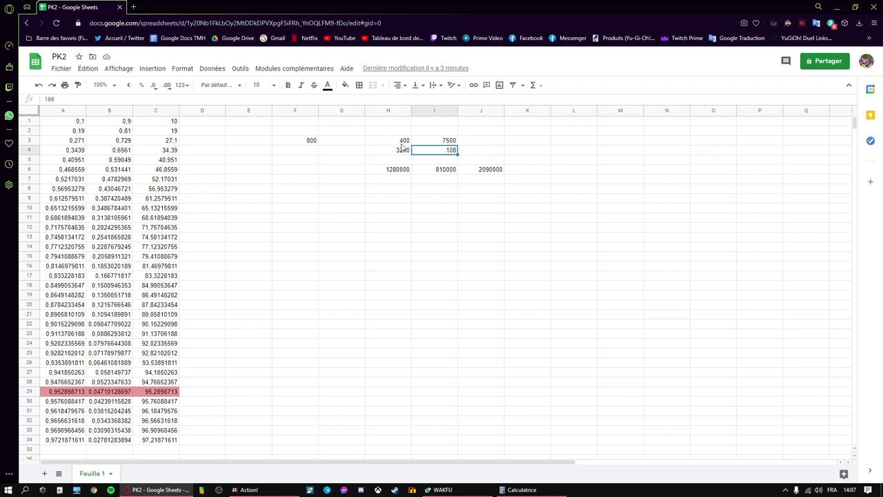
click(522, 490)
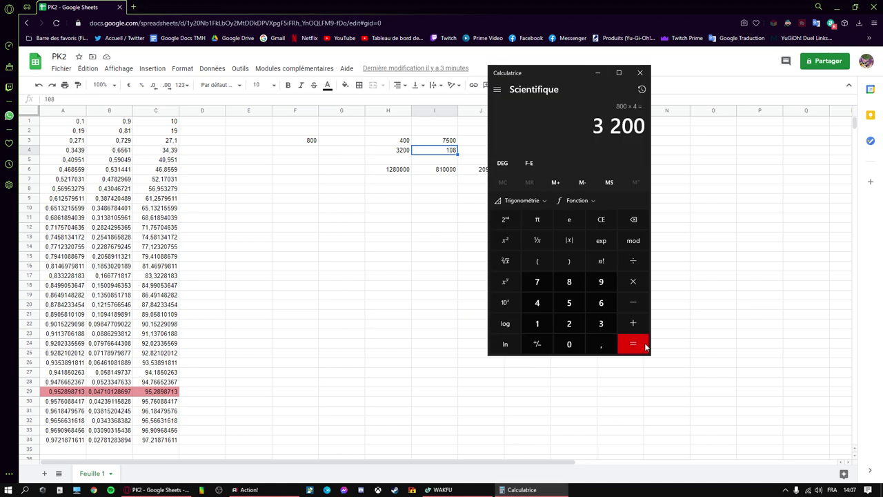
drag(526, 76, 588, 113)
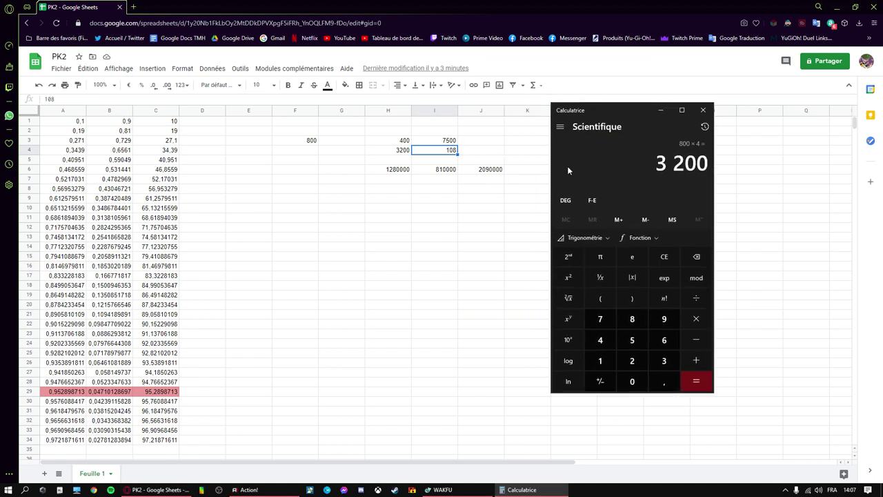
text(800)
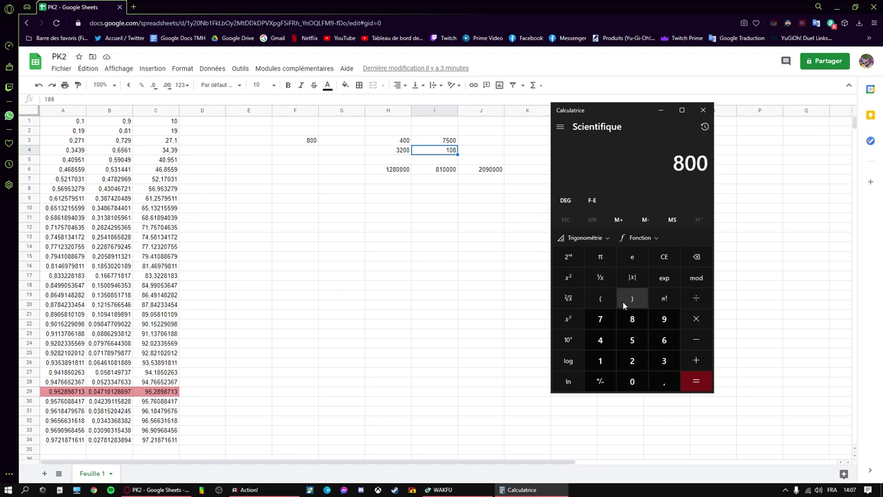
text(/29)
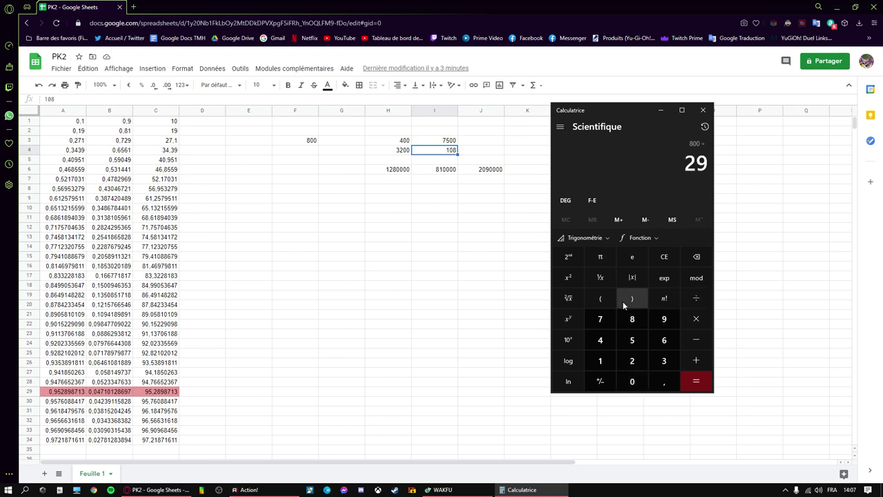
key(Return)
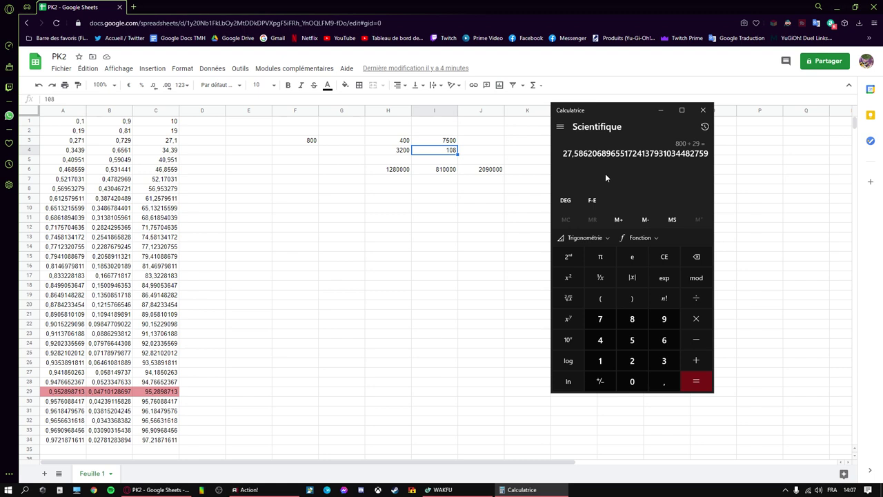
- Multiply 27 by 4 in Calculator to check the value in I4, and put the calculator away
text(27*5)
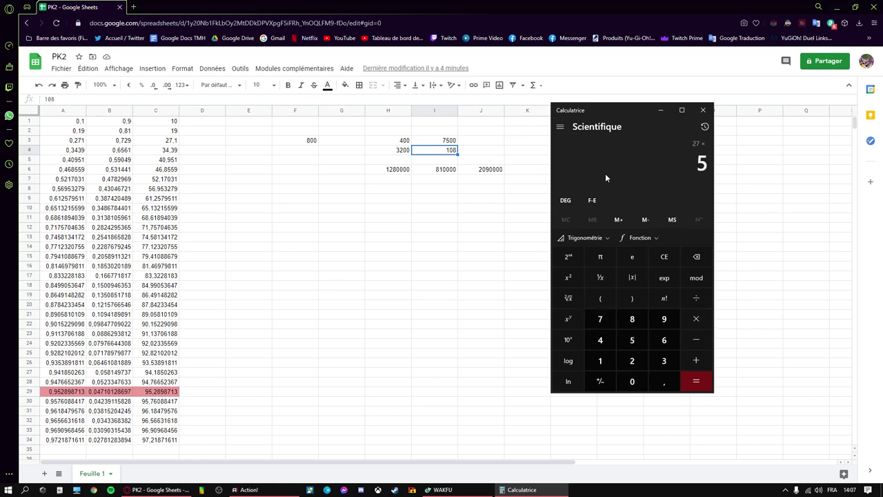
key(Delete)
text(4)
key(Return)
click(661, 111)
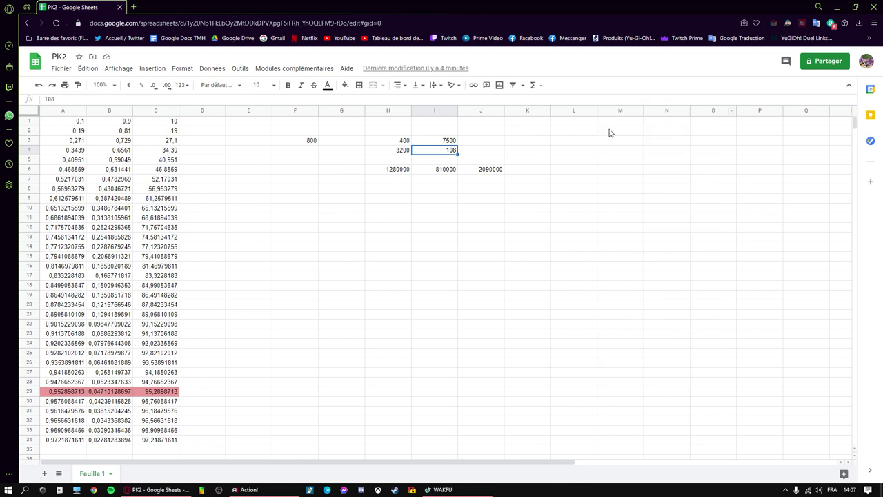
- Review the product formulas in H6 and I6 and the sum in J6, and return to the WAKFU game
click(390, 174)
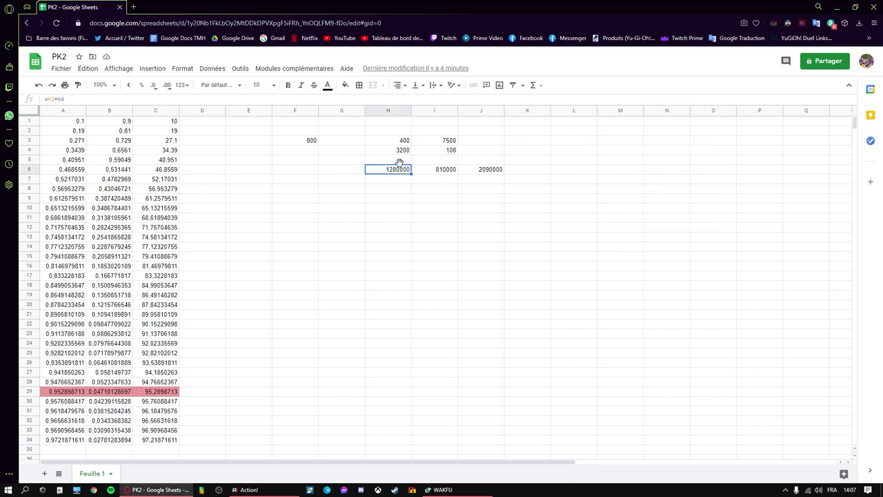
click(404, 150)
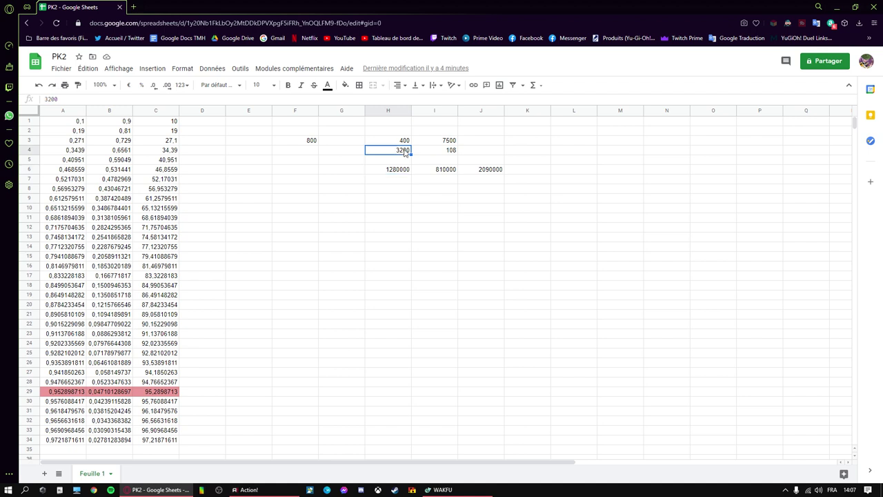
click(391, 170)
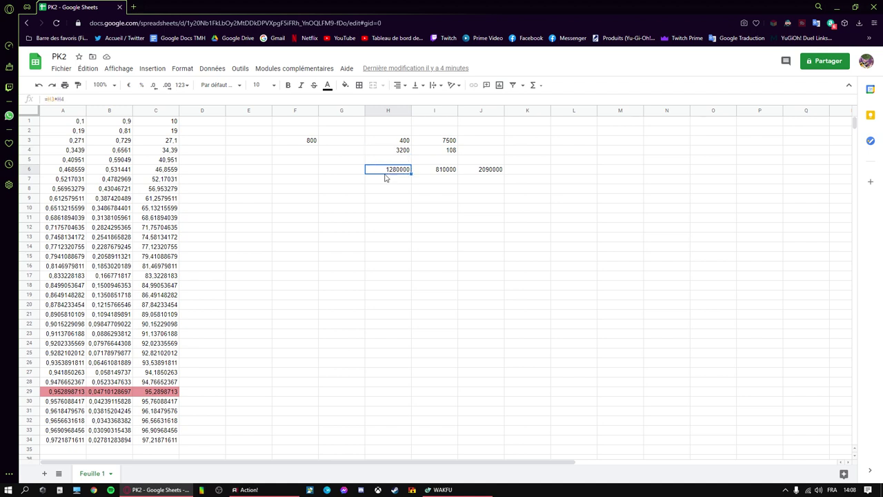
click(446, 168)
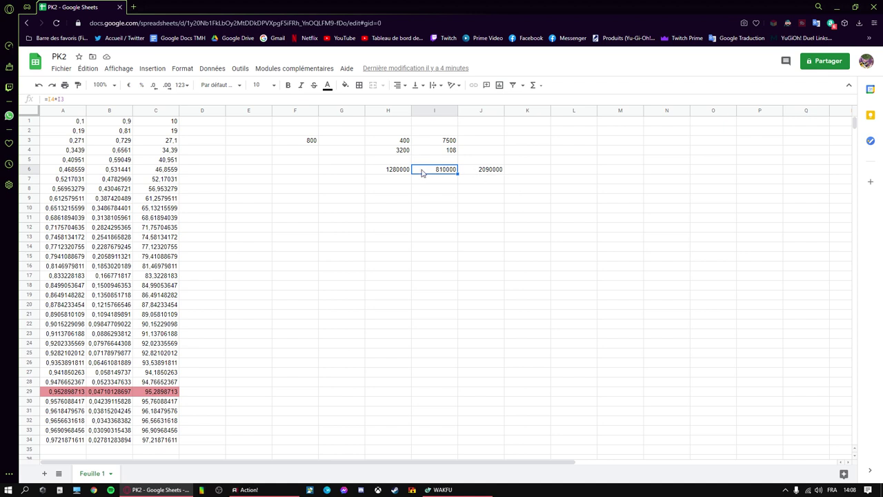
click(470, 172)
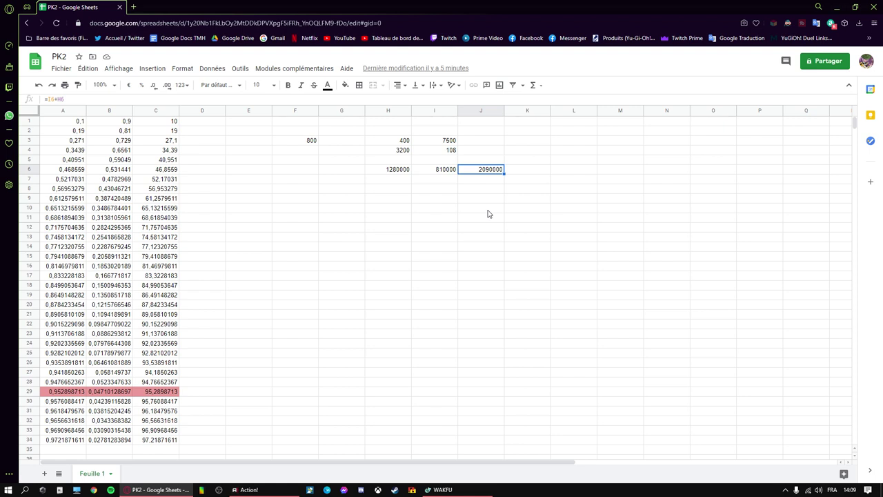
click(440, 490)
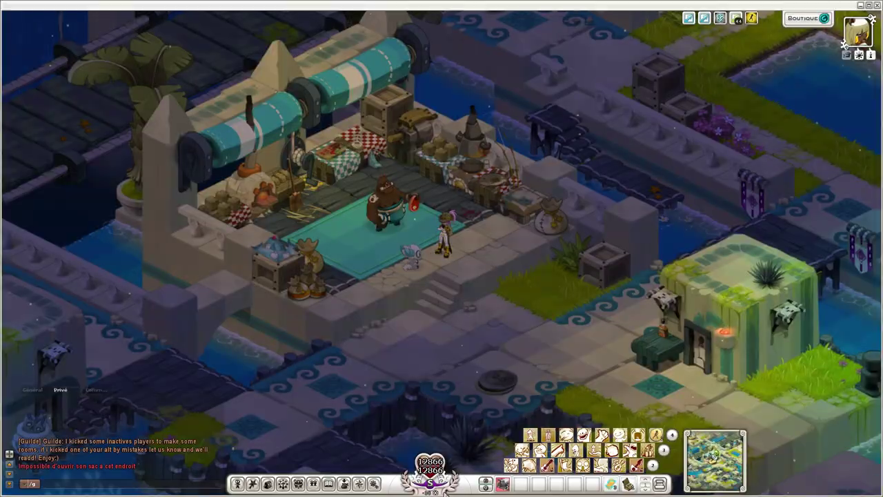